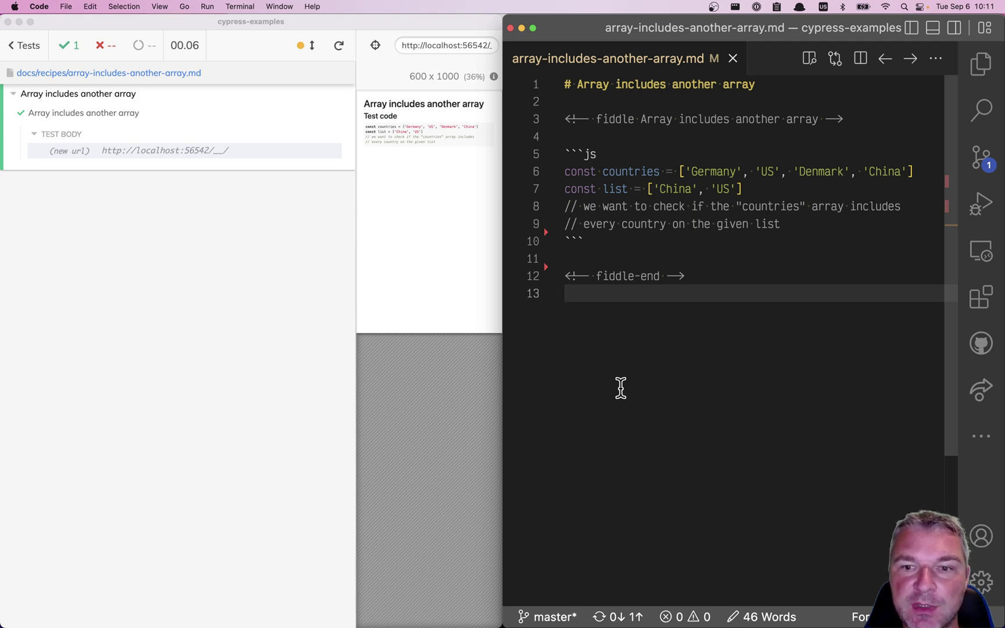
Select the list and countries array declaration lines to review them
click(766, 190)
key(shift+Home)
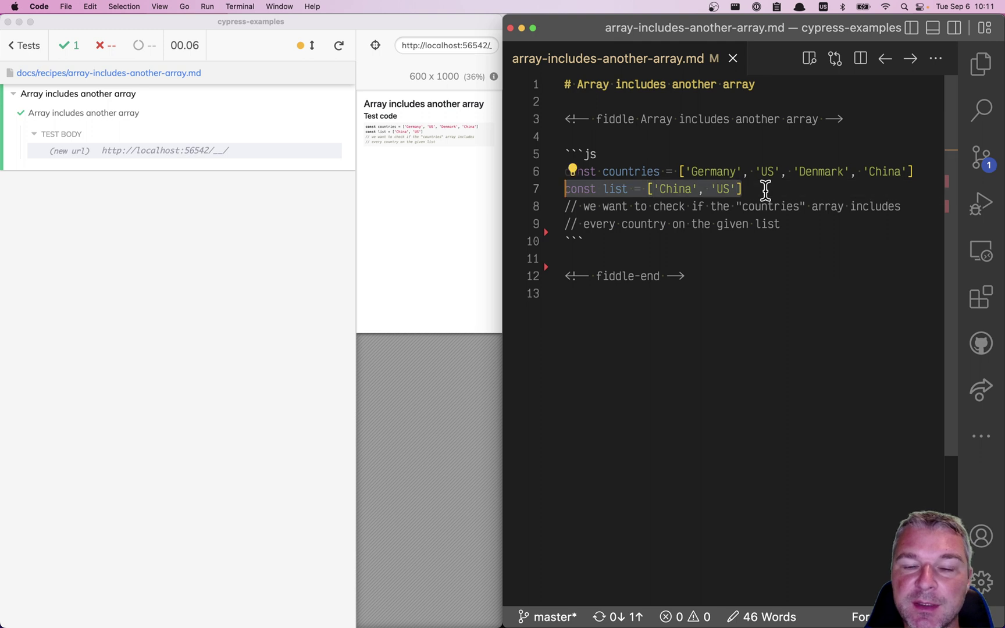
key(Up)
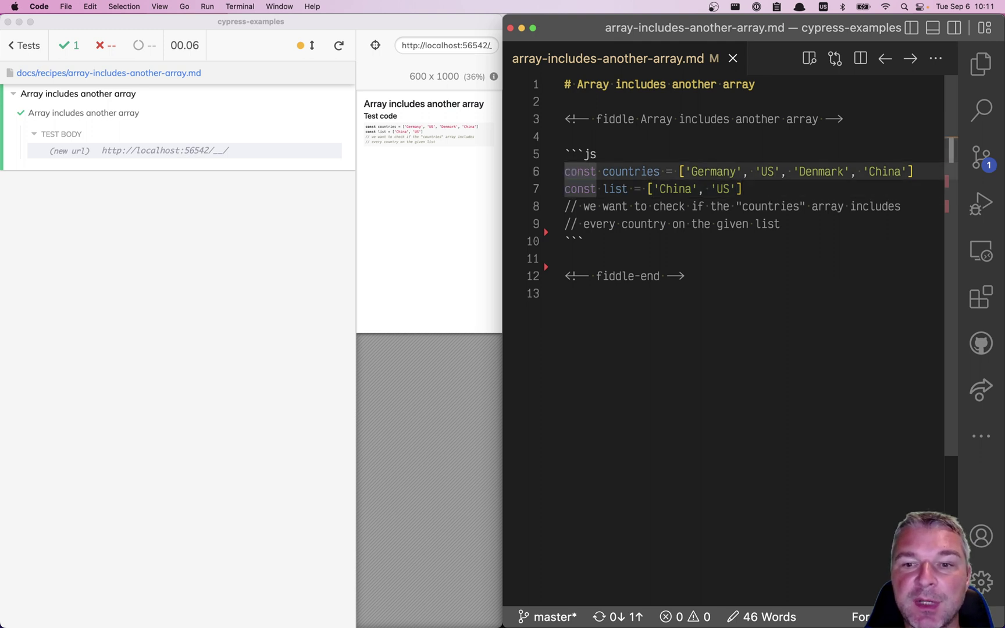
key(End)
key(shift+Home)
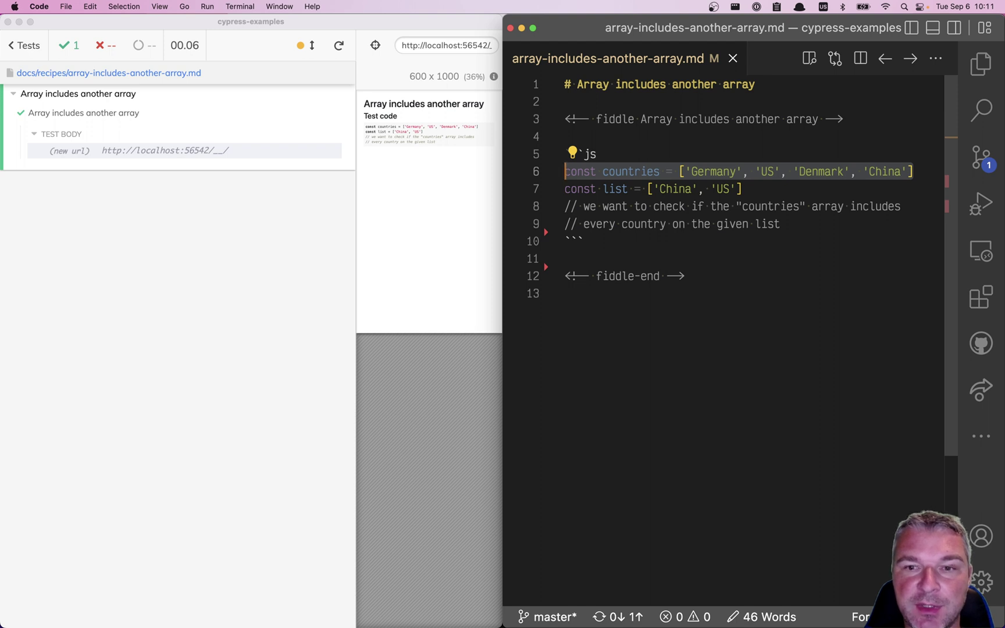
click(766, 189)
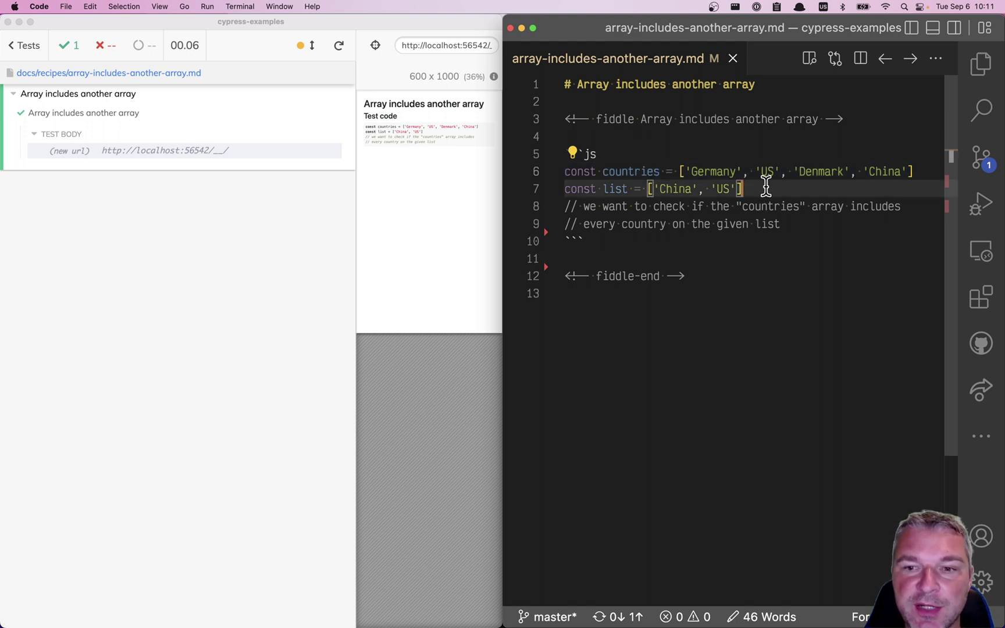
key(shift+Home)
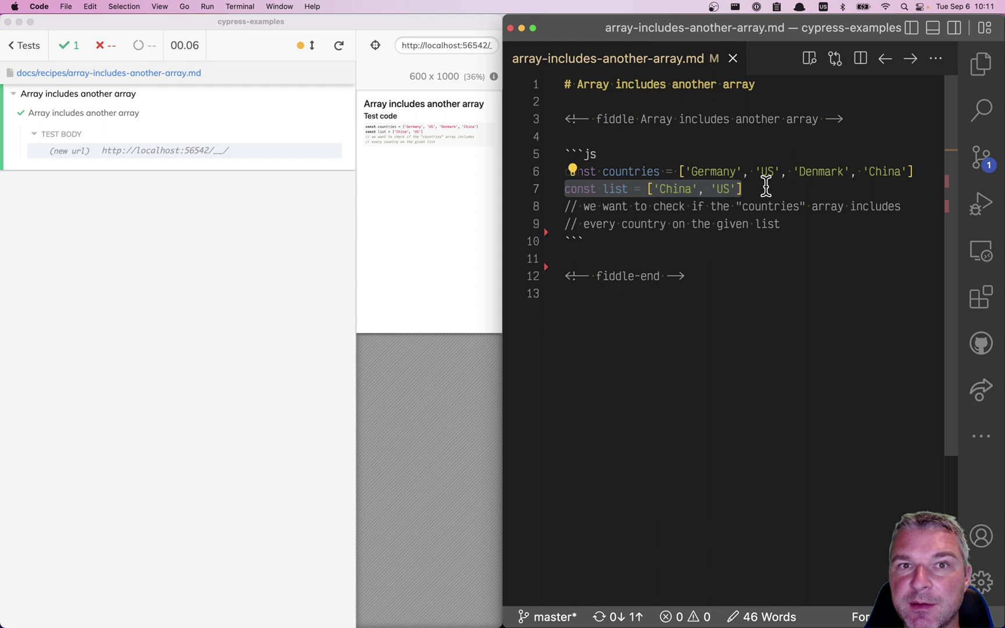
Insert an empty line after the last comment in the js code block
click(782, 224)
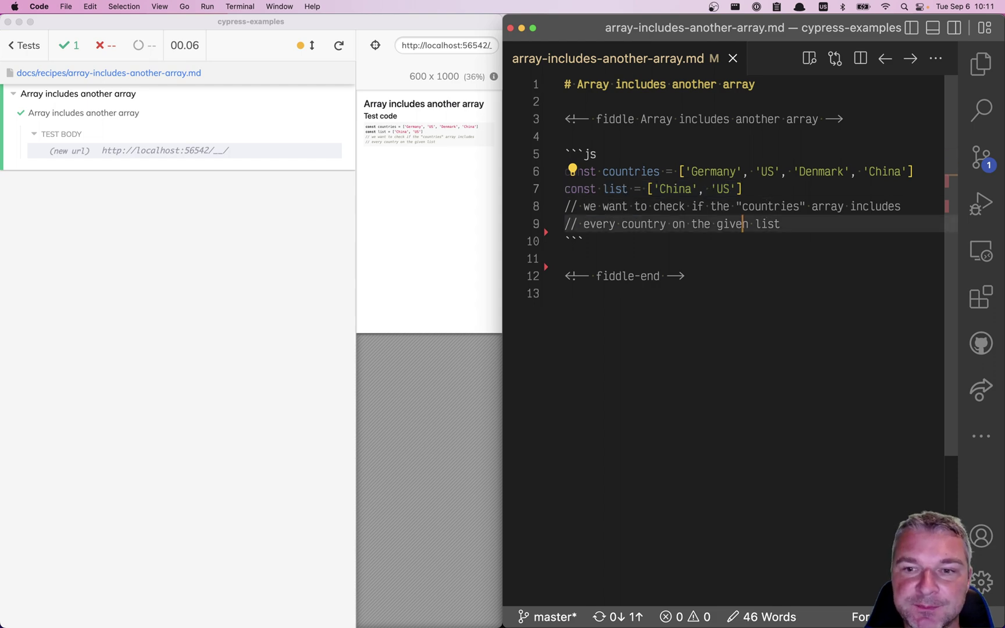
key(Return)
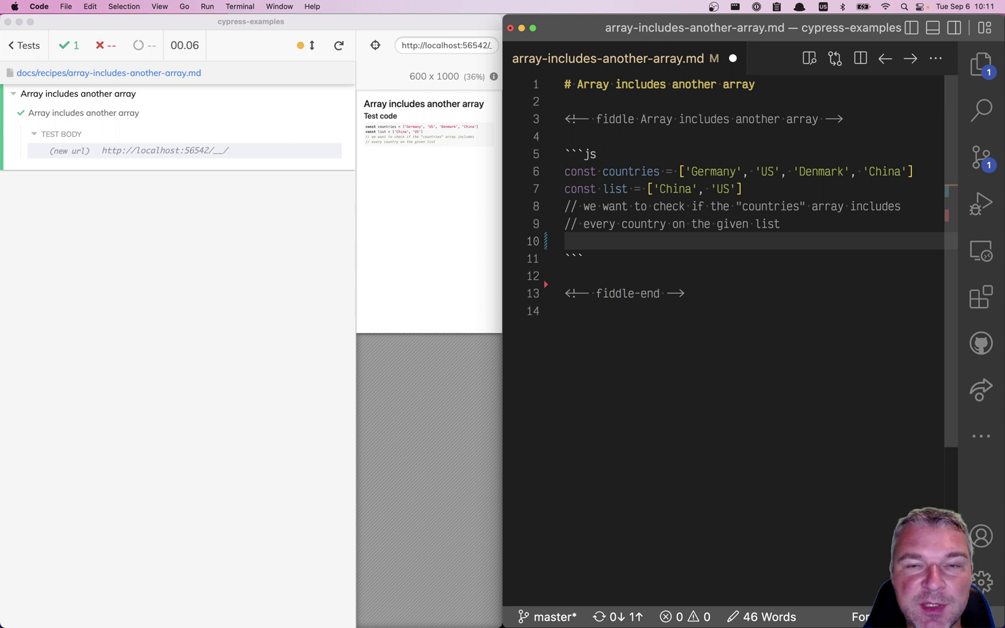
click(610, 190)
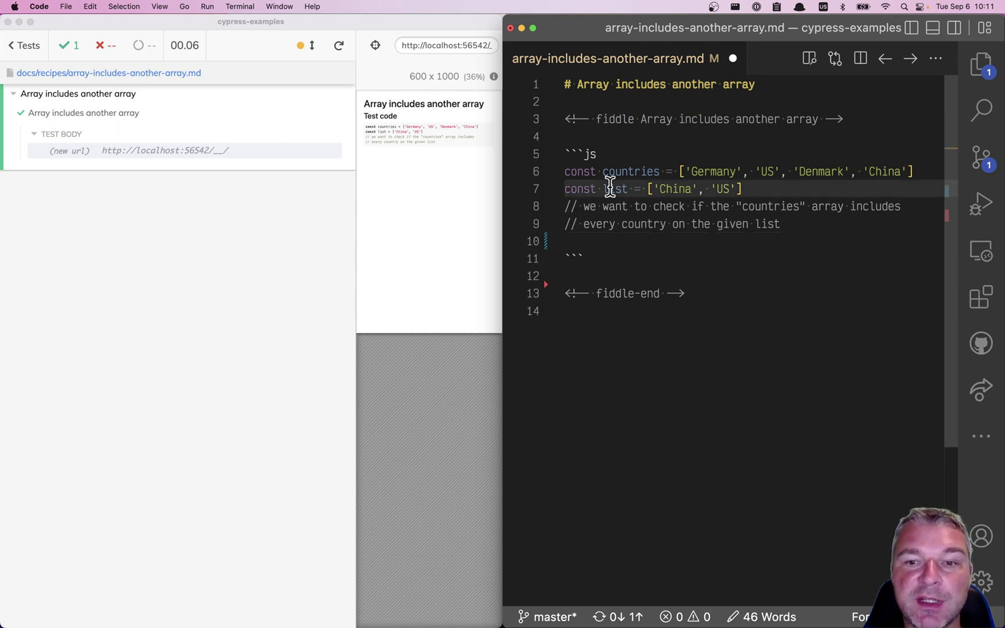
Add list.forEach asserting expect(countries).to.include(country) on line 10, and save
click(601, 240)
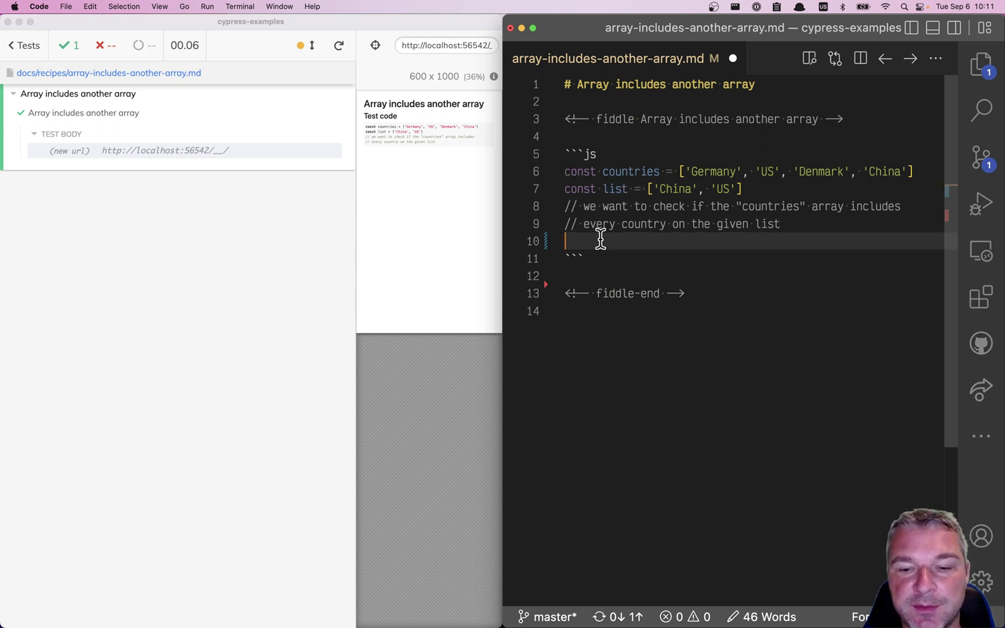
text(list.forEach(country => {)
key(Return)
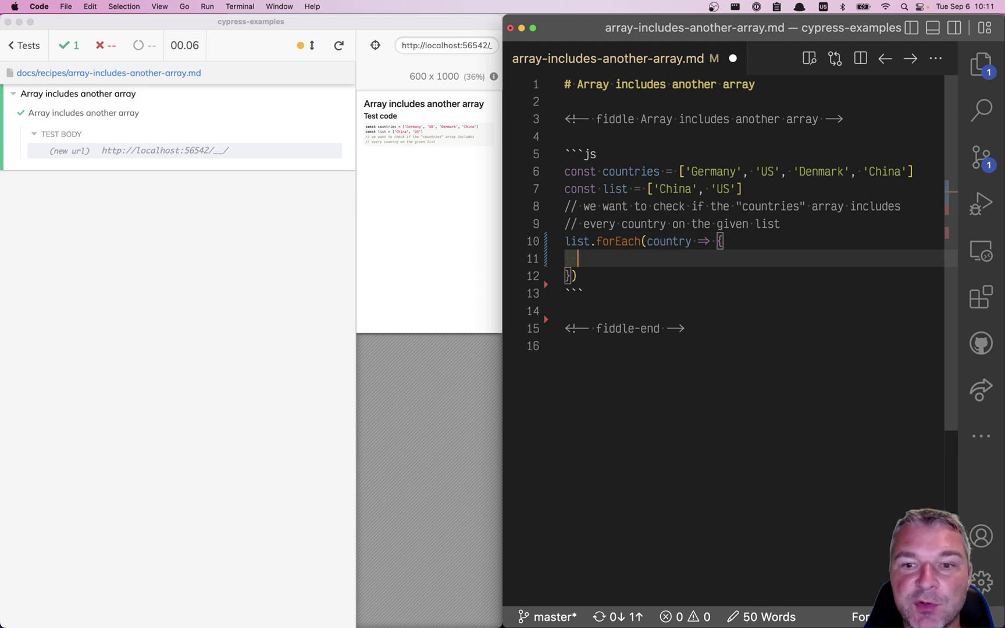
text(expec)
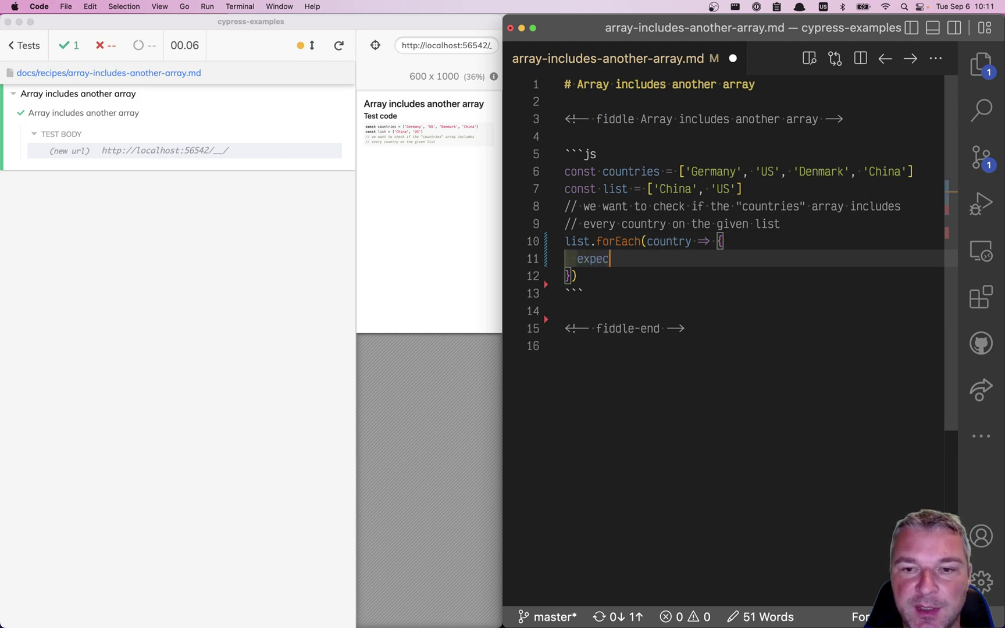
text(t(countries).to)
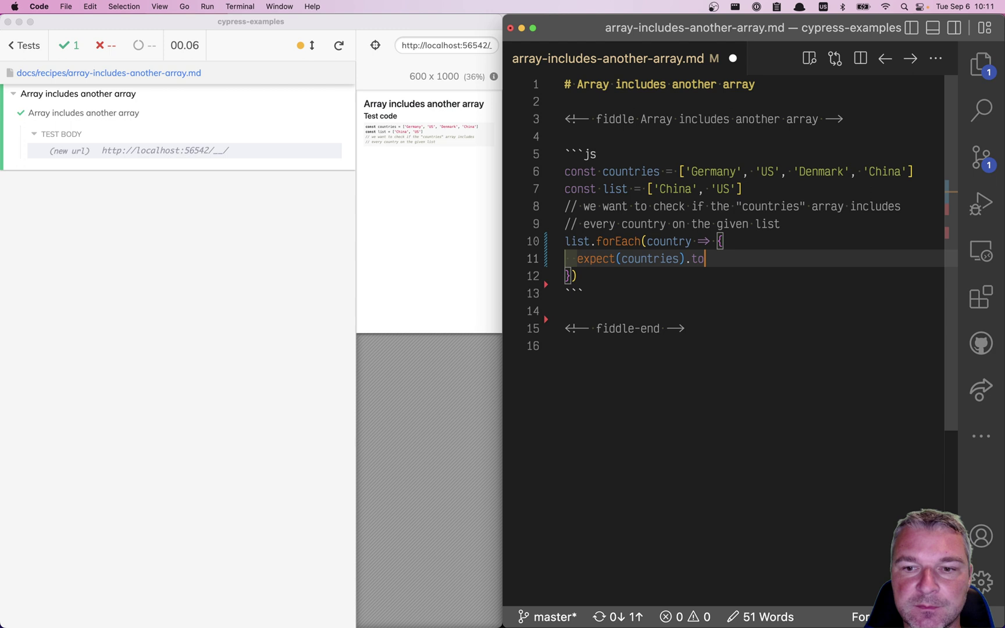
text(.include()
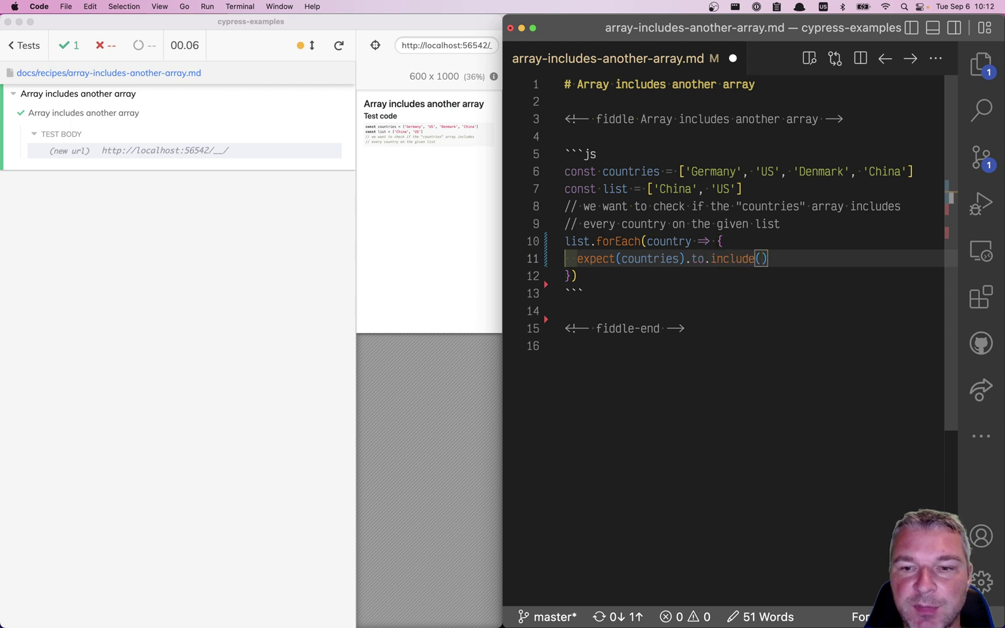
text(cou)
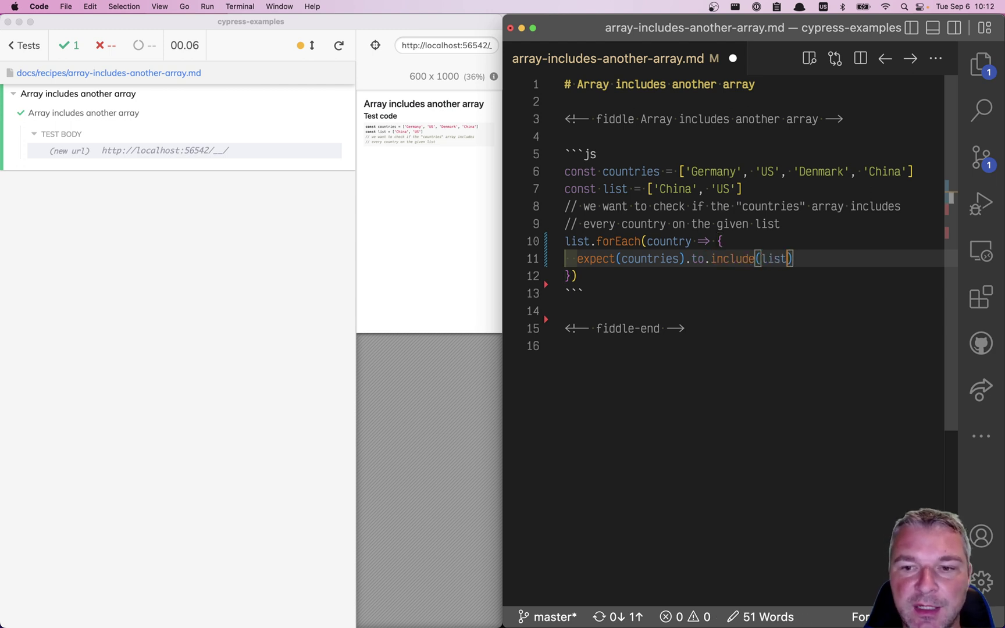
text(ntry)
key(super+s)
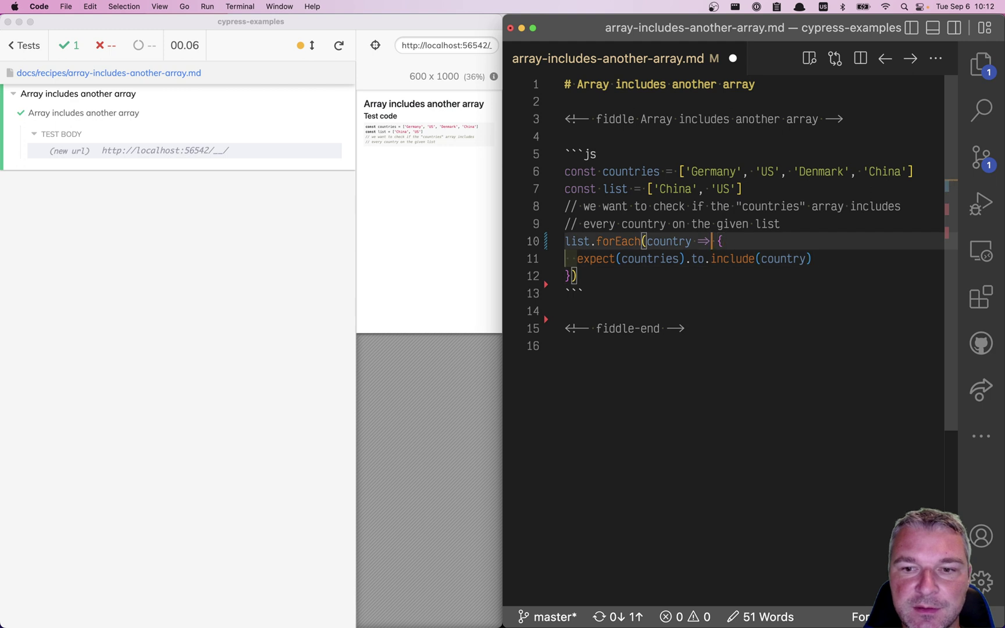
key(Up)
key(Up)
key(Up)
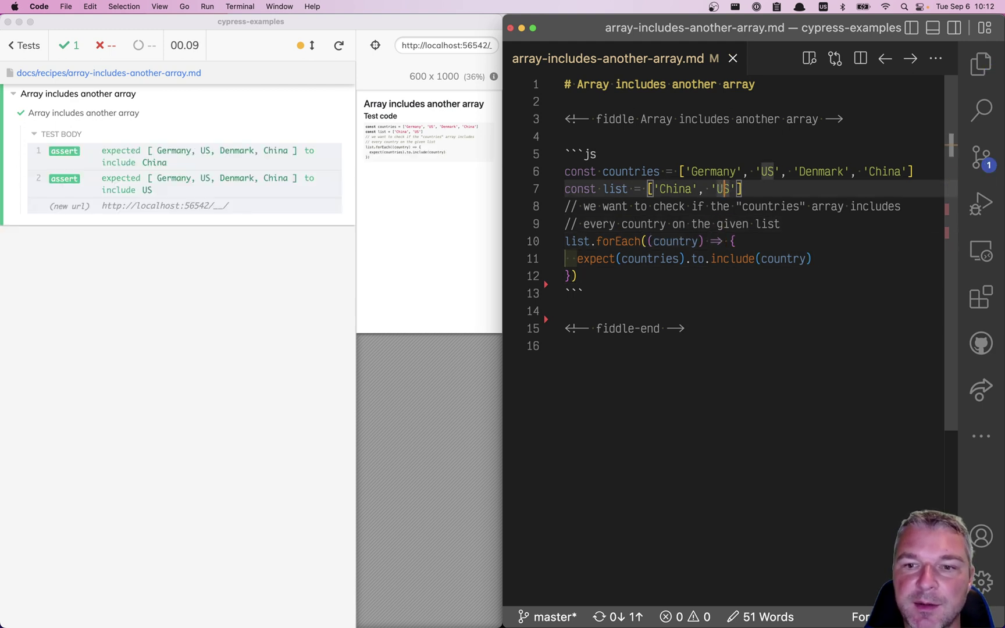
text(S)
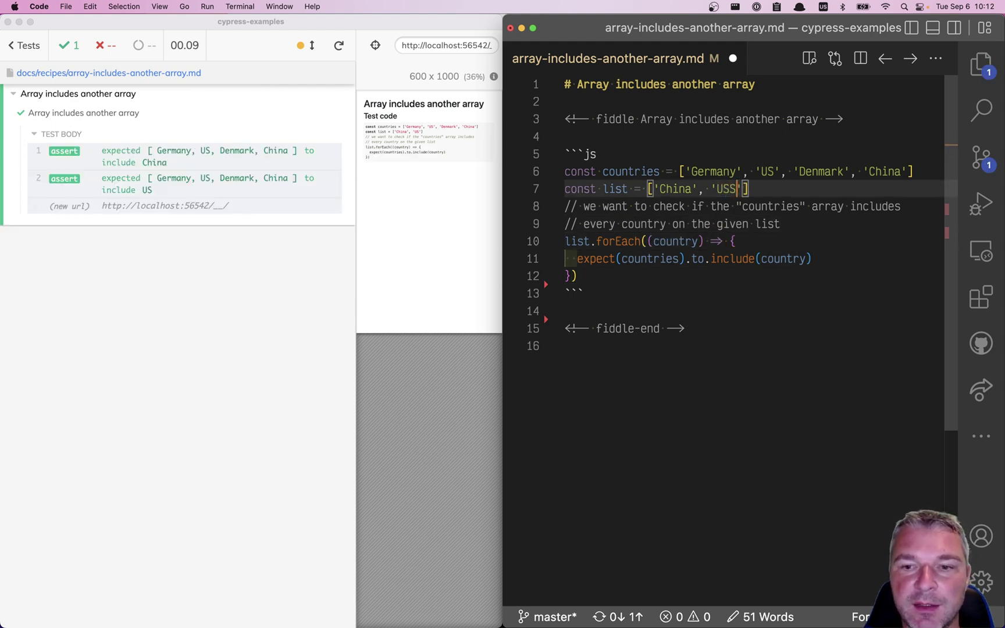
text(R)
Save with 'USSR' to see the failure, then restore 'US' and save again
key(super+s)
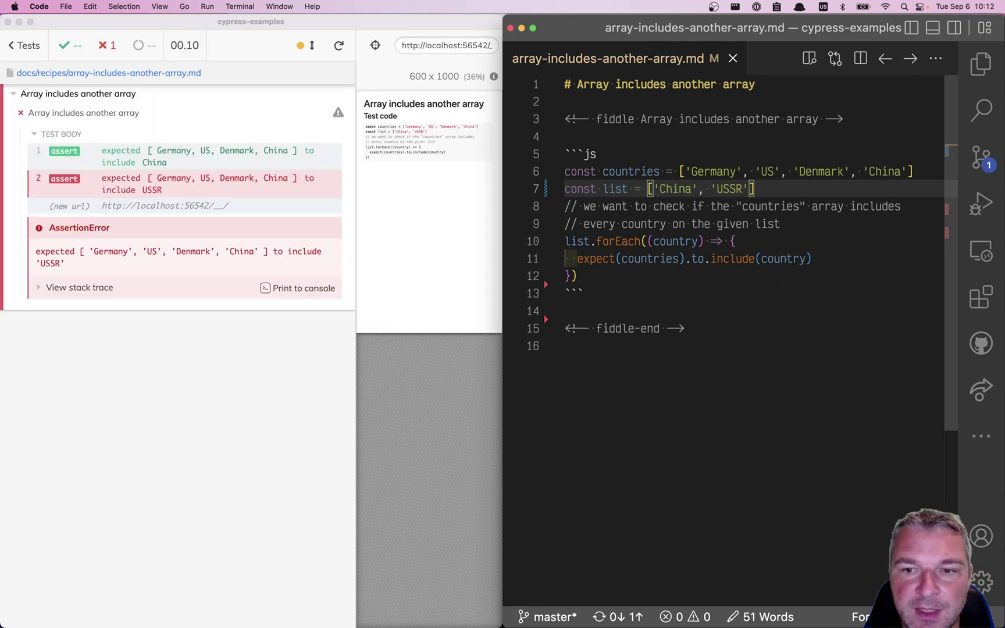
key(BackSpace)
key(BackSpace)
key(super+s)
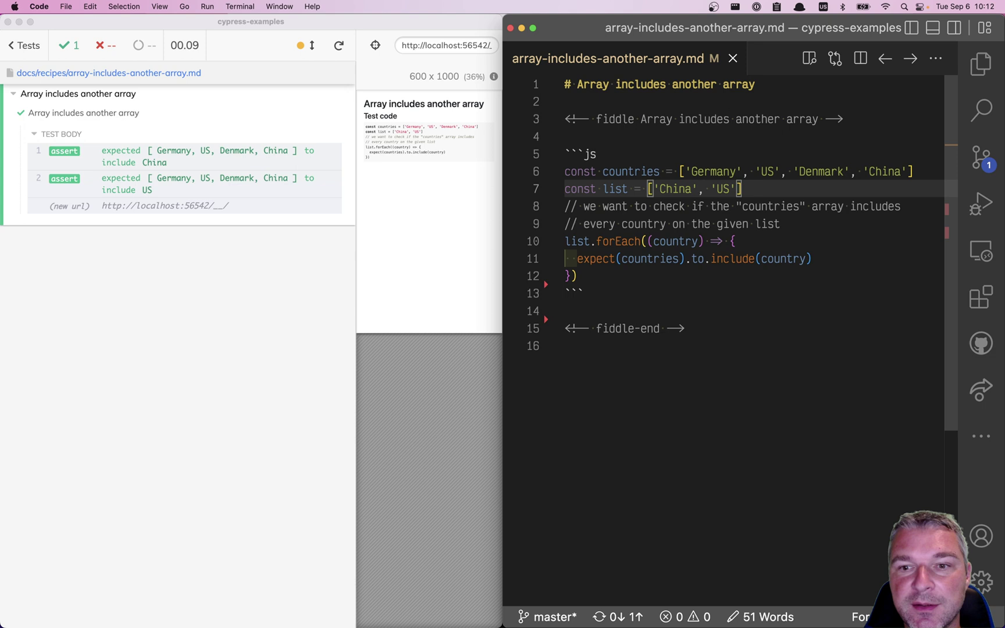
key(Down)
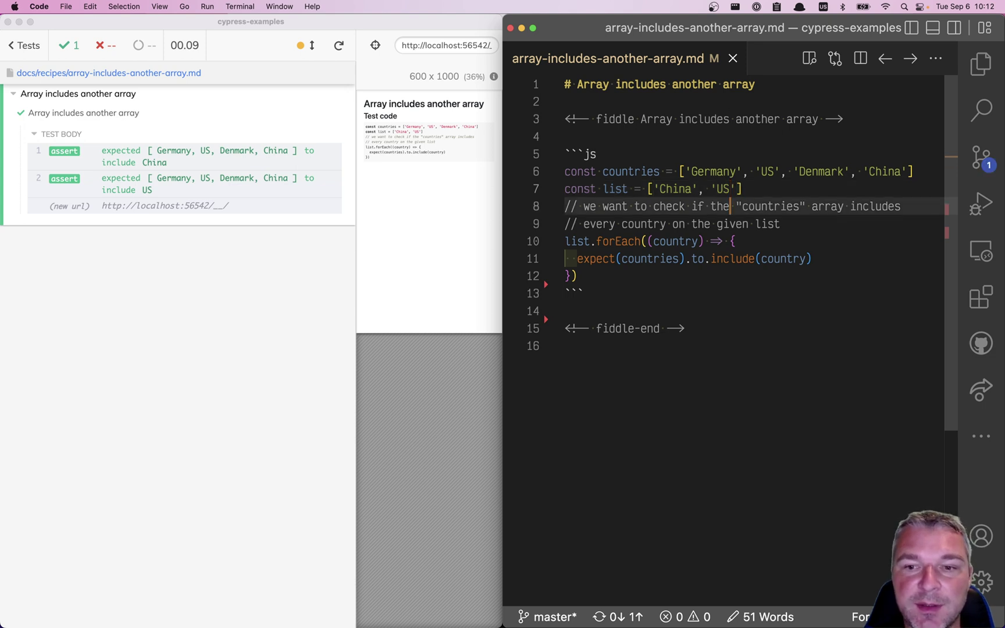
Delete the forEach assertion block
key(Down)
key(Down)
key(Home)
key(shift+End)
key(shift+Down)
key(shift+Down)
key(BackSpace)
text(con)
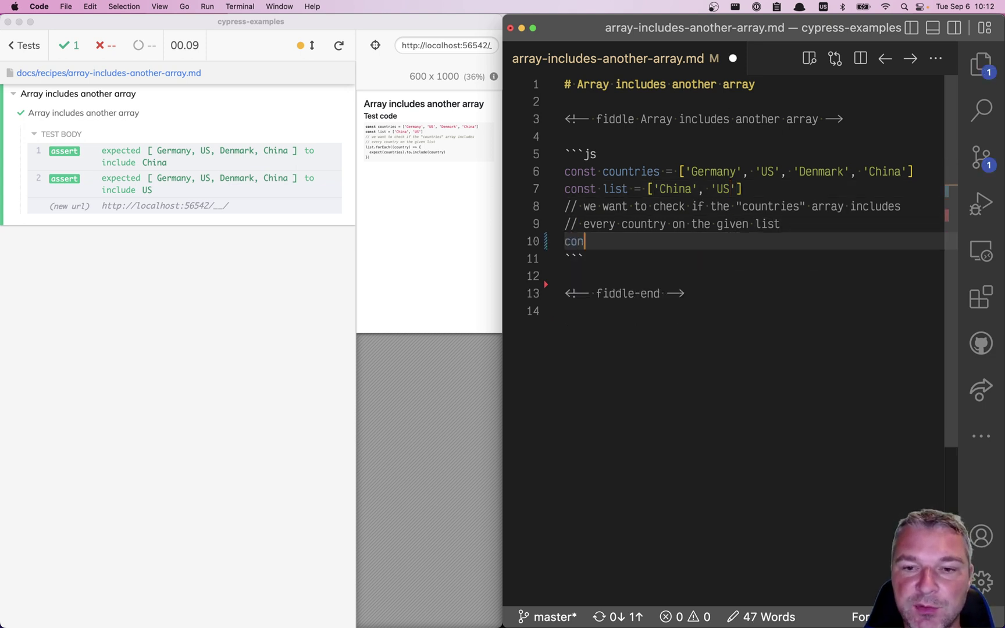
text(st diff = )
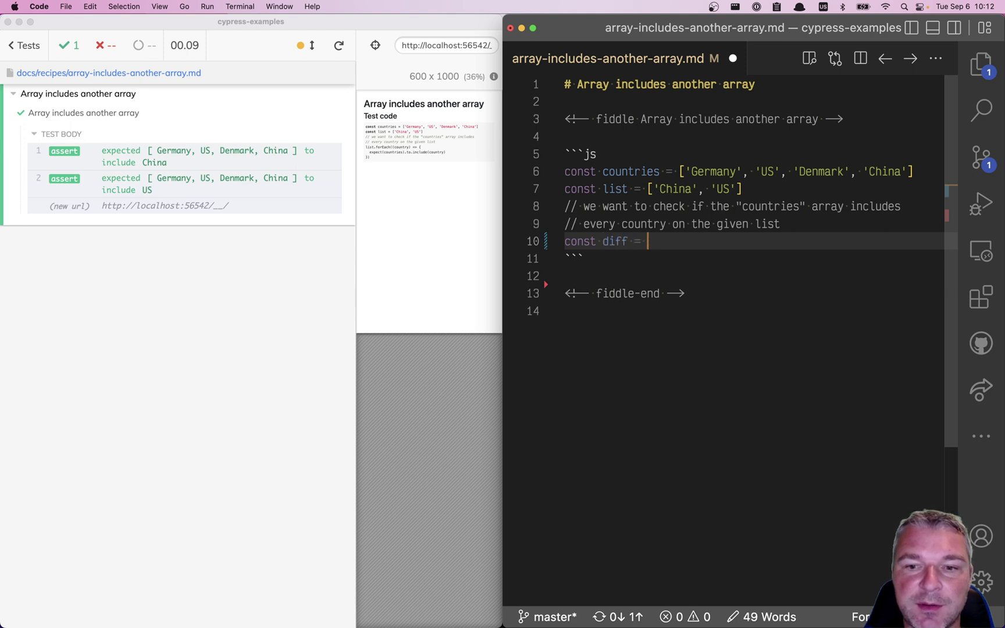
text(Cypress._.)
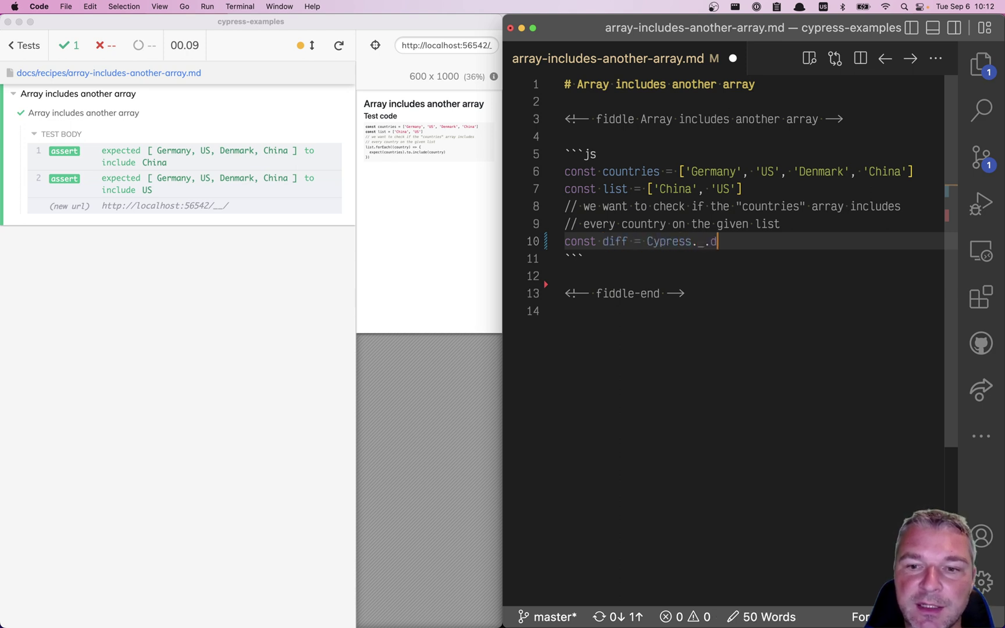
text(difference()
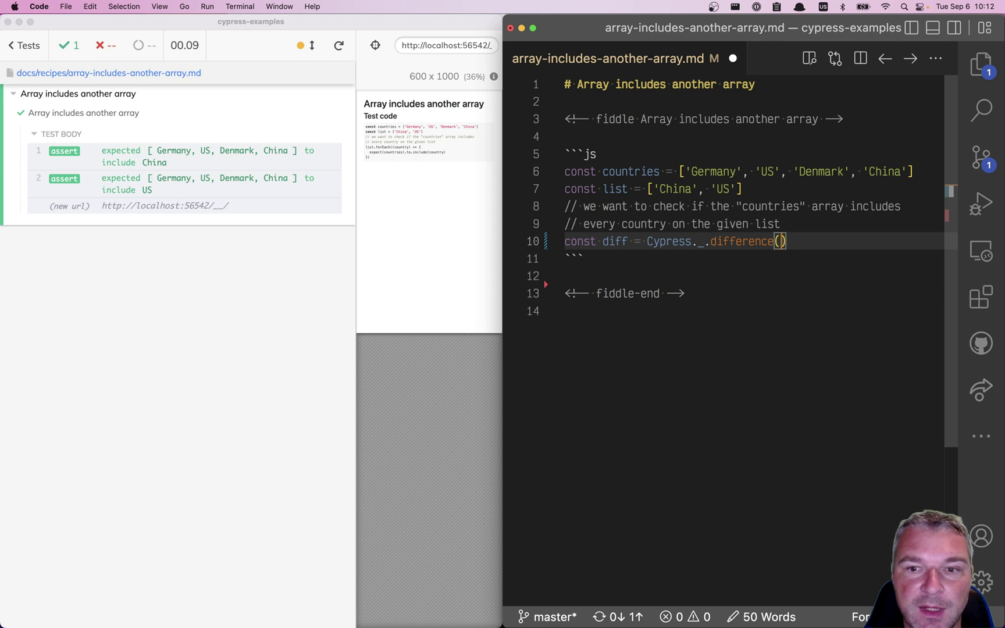
text(list)
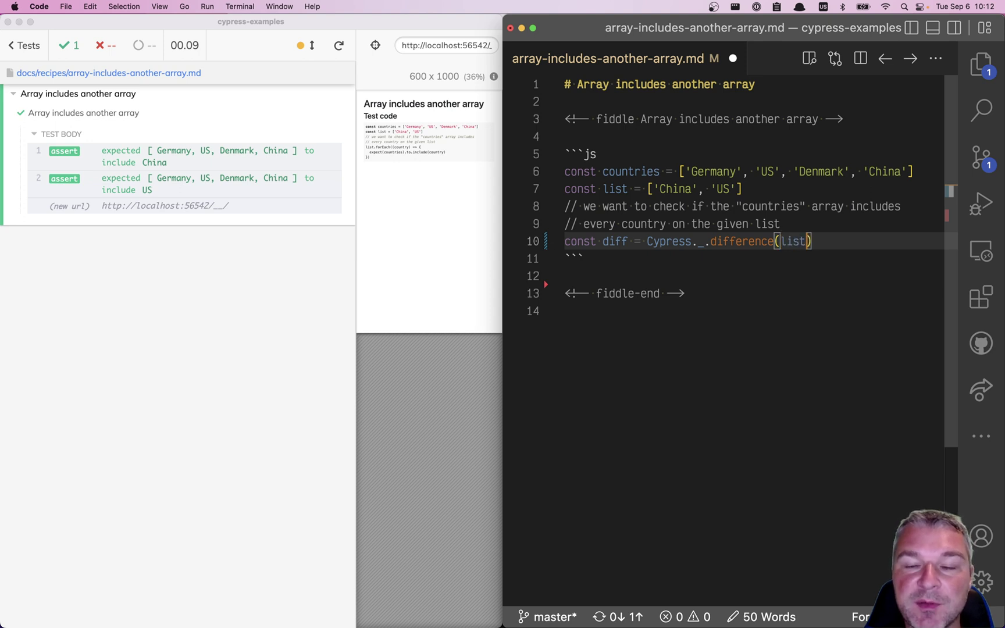
text(, countri)
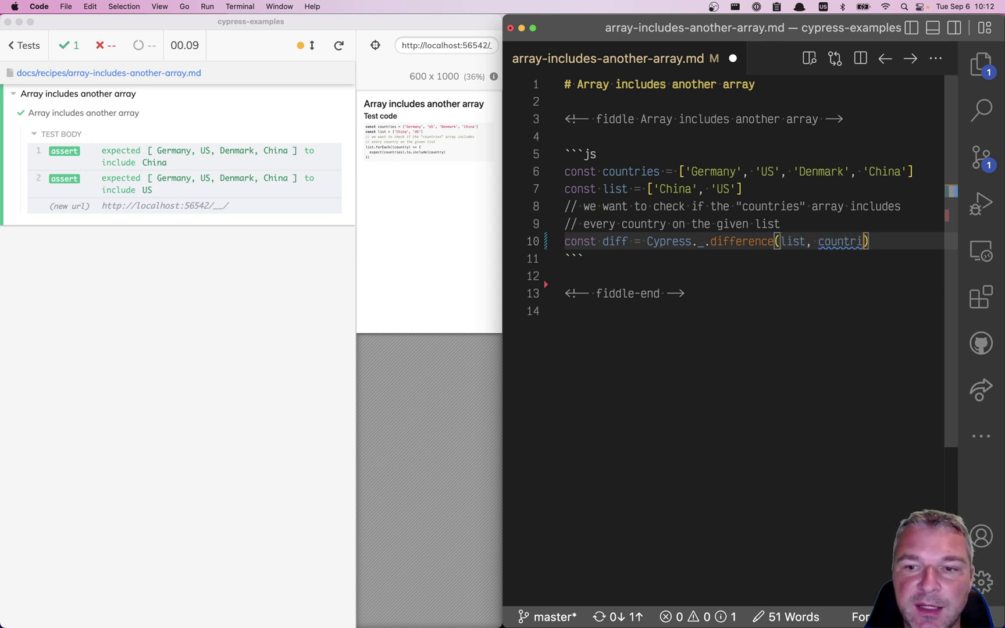
text(es)
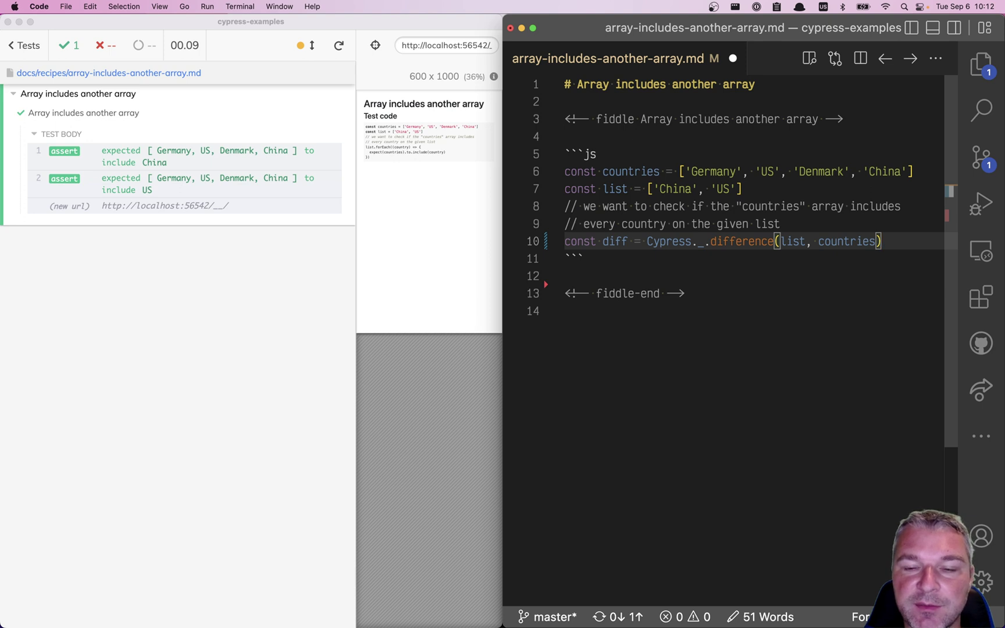
text())
Add const diff = Cypress._.difference(list, countries) and expect(diff).to.be.empty, then save
key(Return)
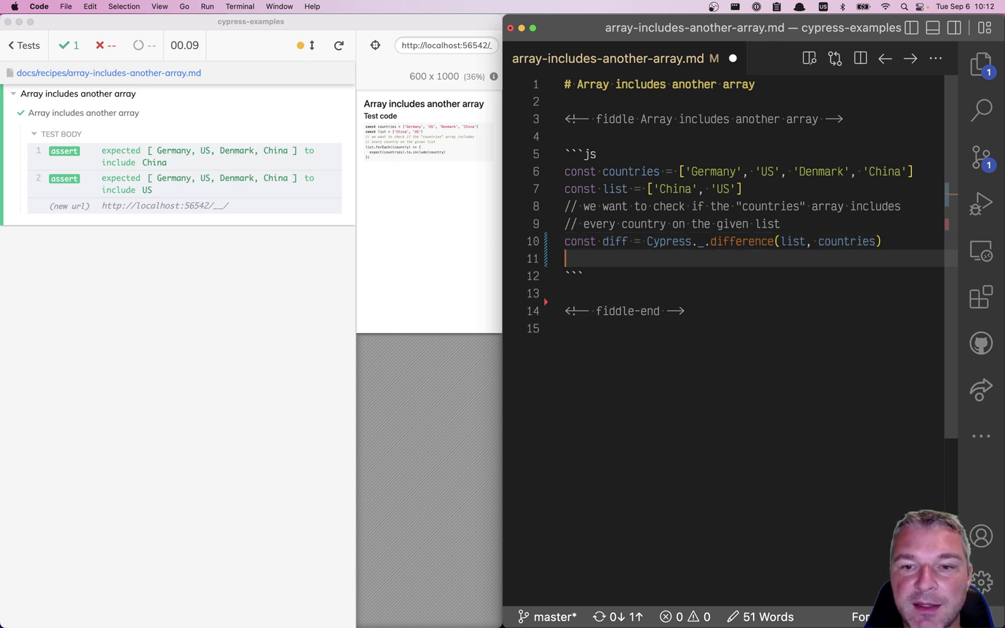
text(expect(diff)
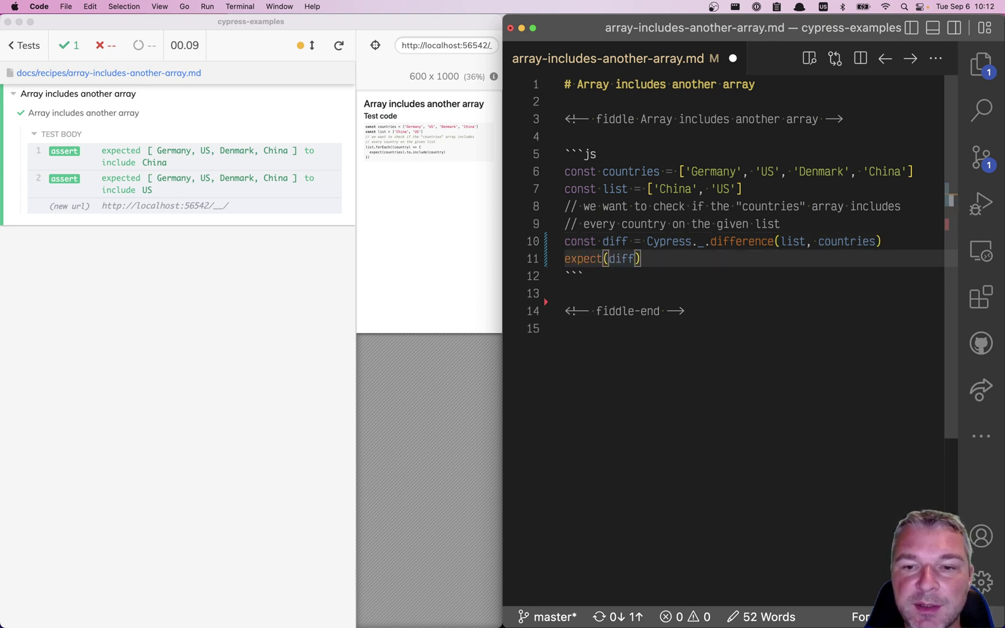
drag(743, 189, 649, 189)
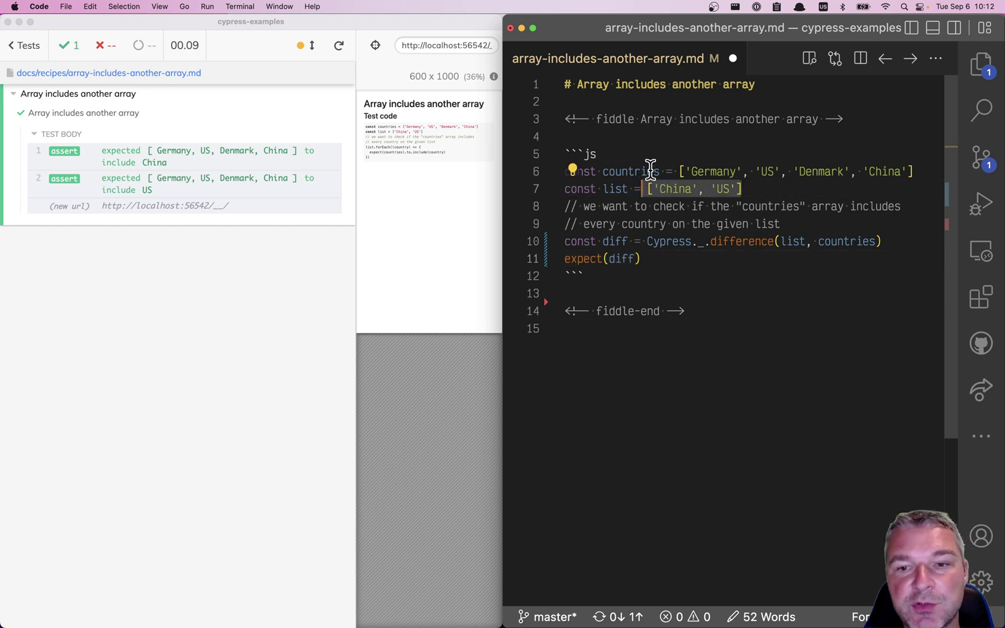
click(646, 258)
text(.to.be)
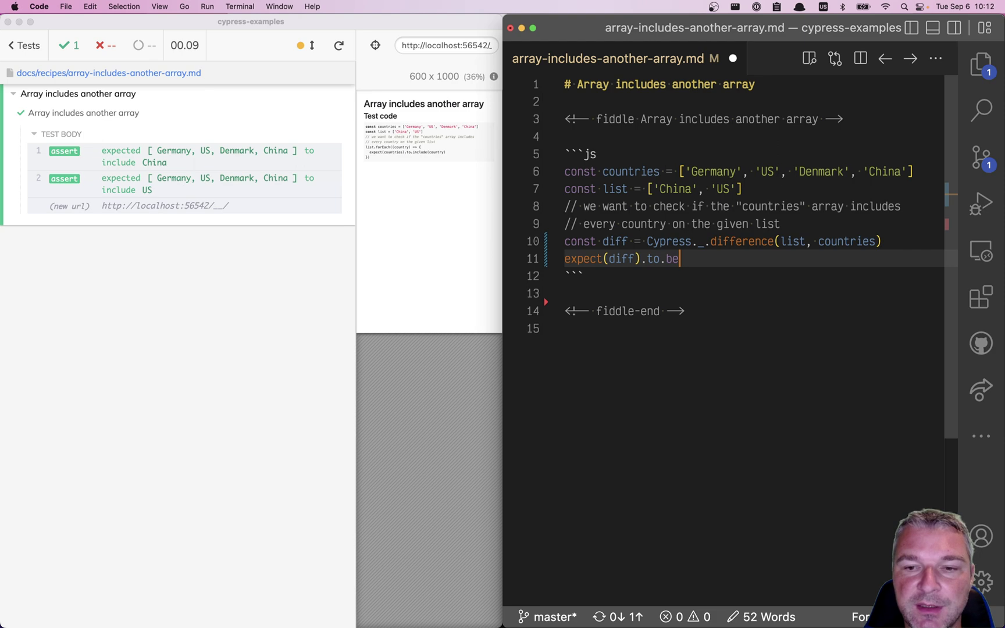
text(.empty)
key(alt+Left)
key(alt+Left)
key(alt+Left)
key(alt+Left)
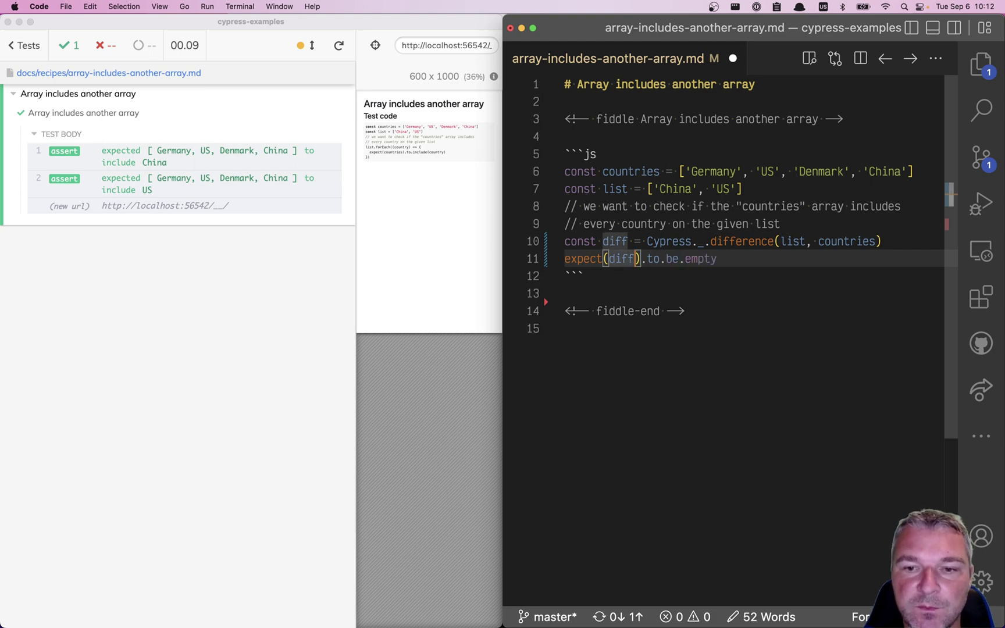
key(super+s)
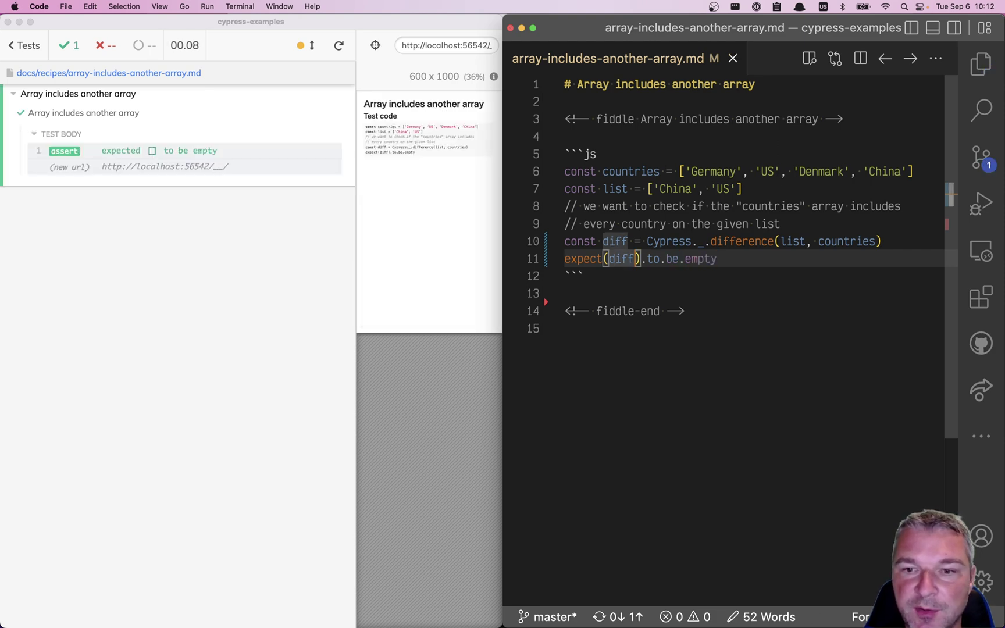
click(723, 190)
Change 'US' to 'USSR' in list and save, failing with expected ['USSR'] to be empty
triple_click(723, 190)
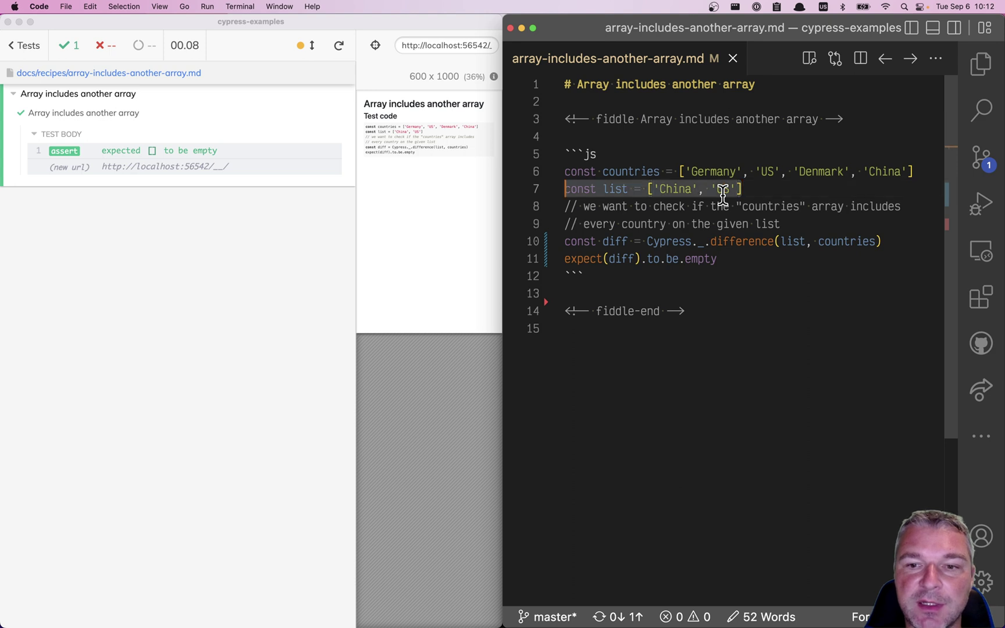
click(731, 190)
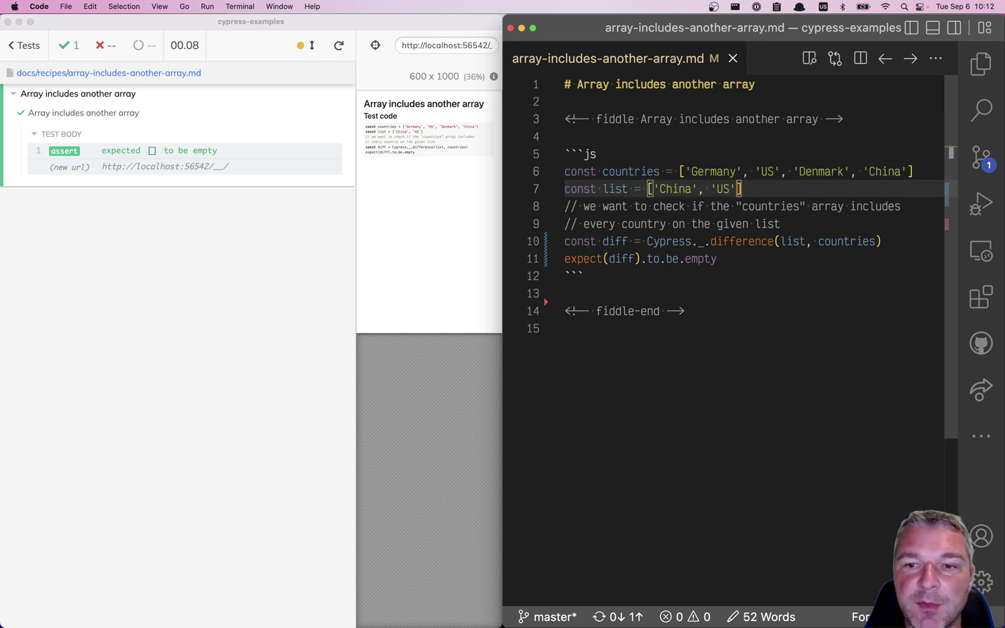
text(SR)
key(super+s)
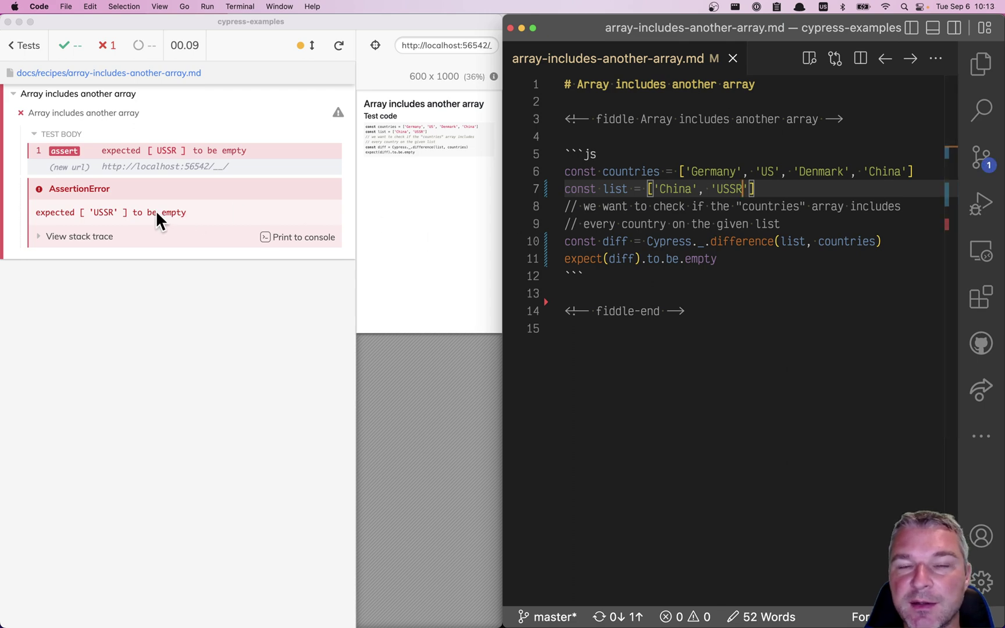
click(766, 260)
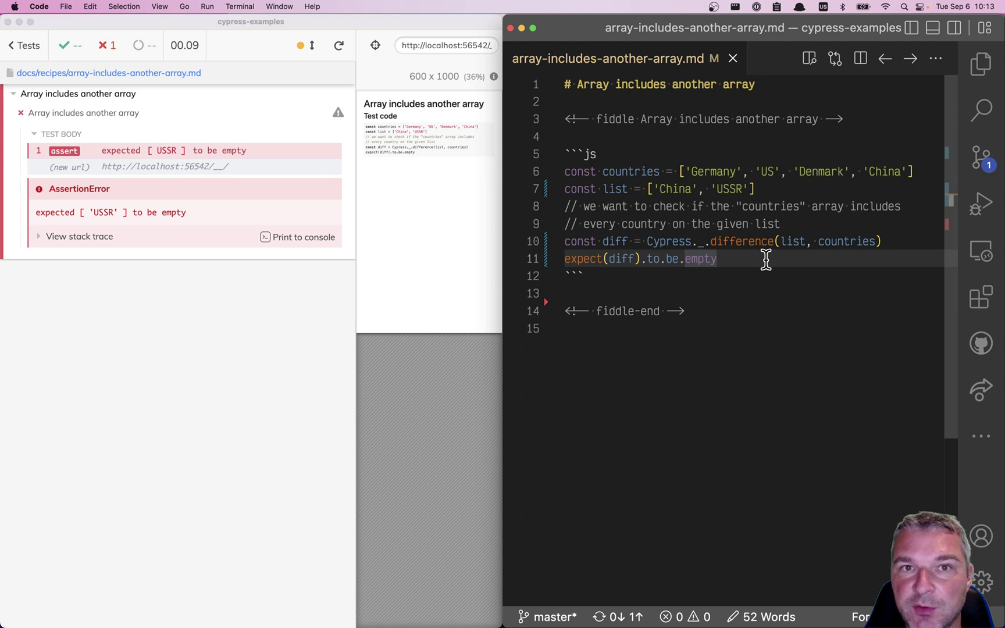